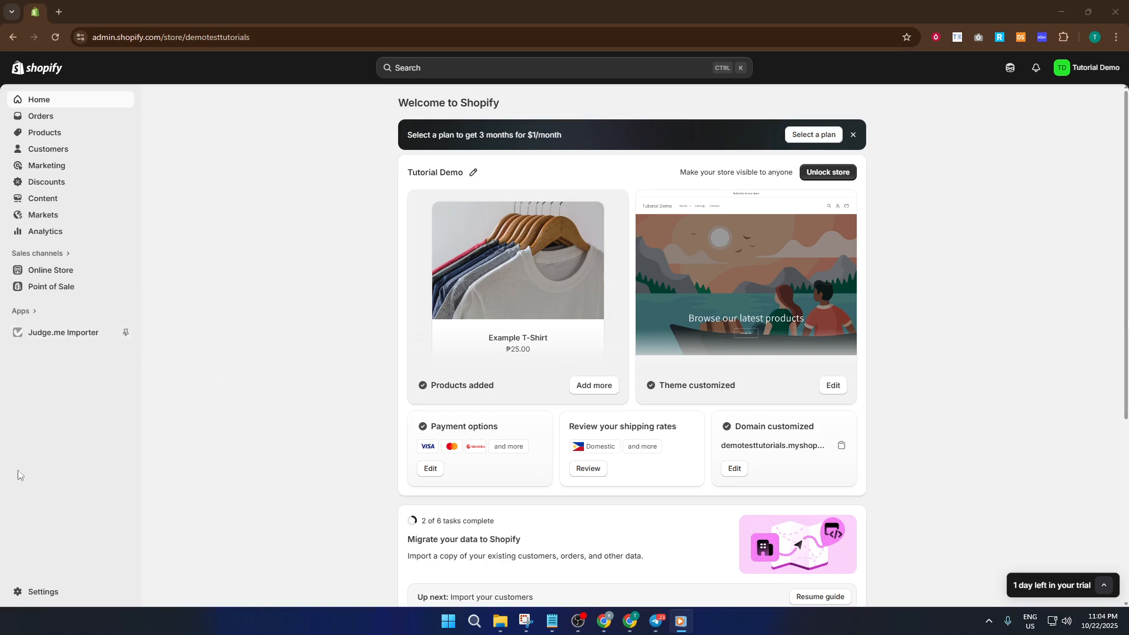
Open the Shopify App Store from the store's apps and sales channels settings
click(51, 596)
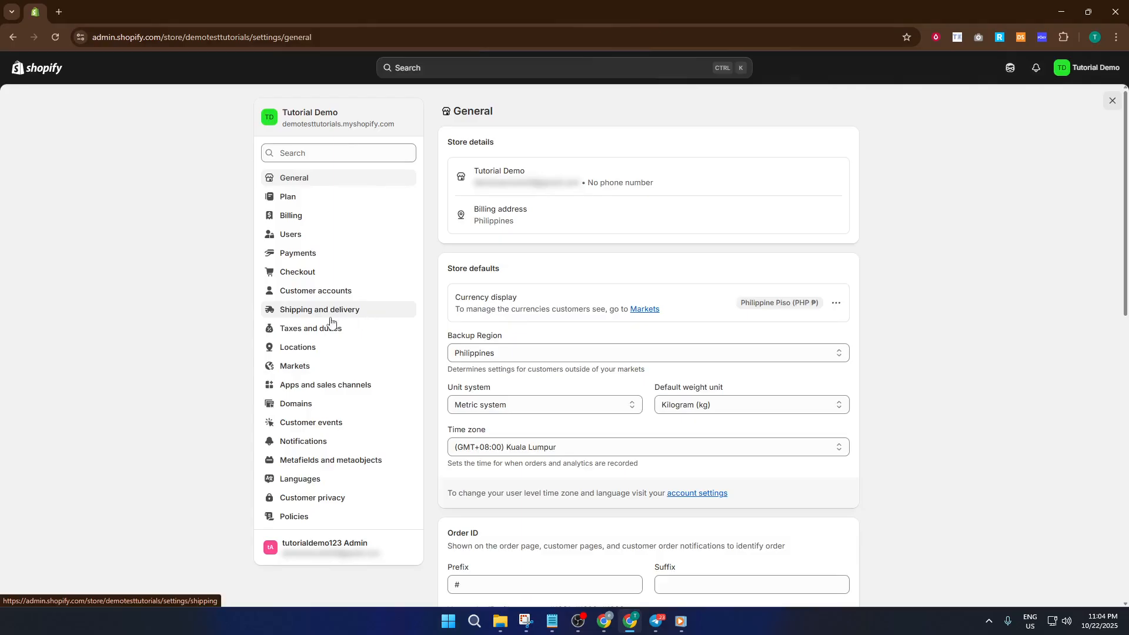
click(349, 391)
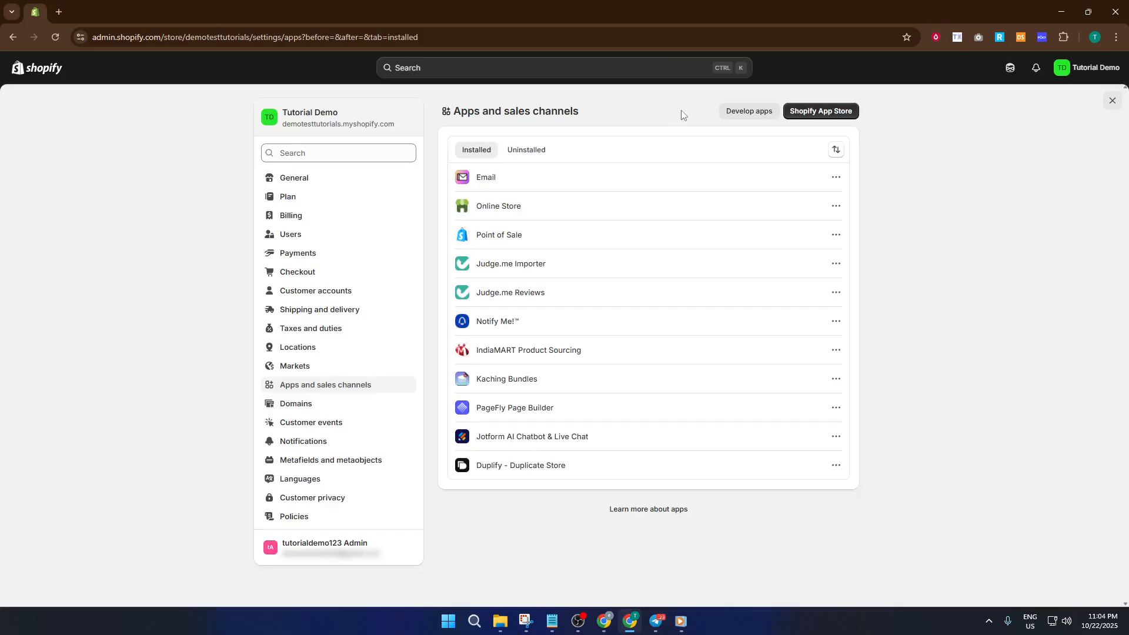
click(820, 112)
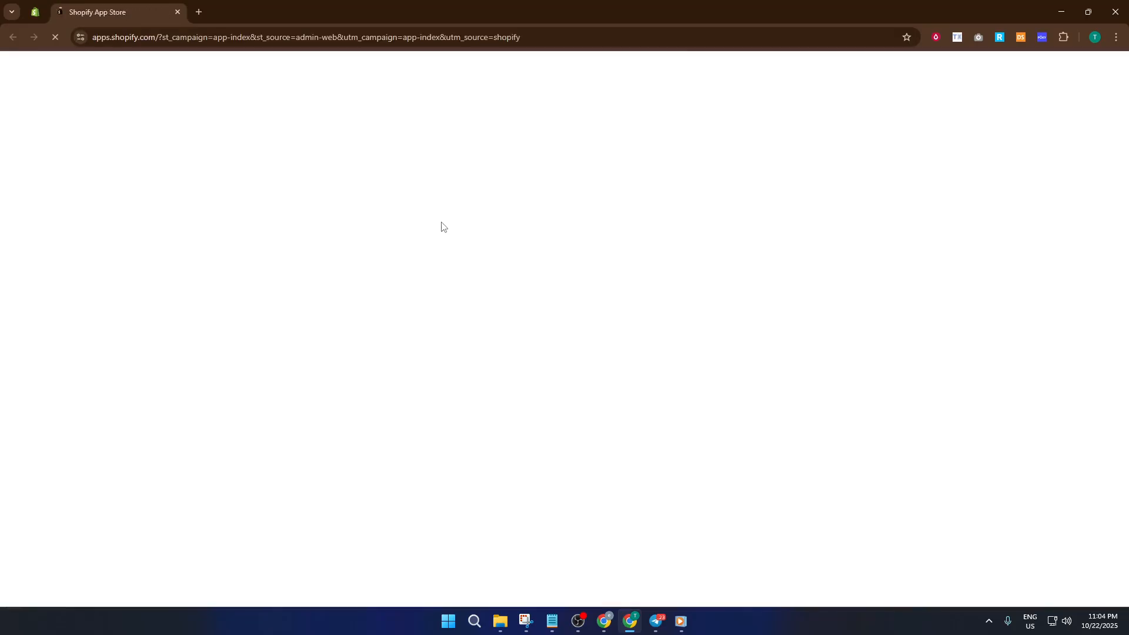
Search the app store for "shopify email" and open the installed Shopify Email app
click(528, 80)
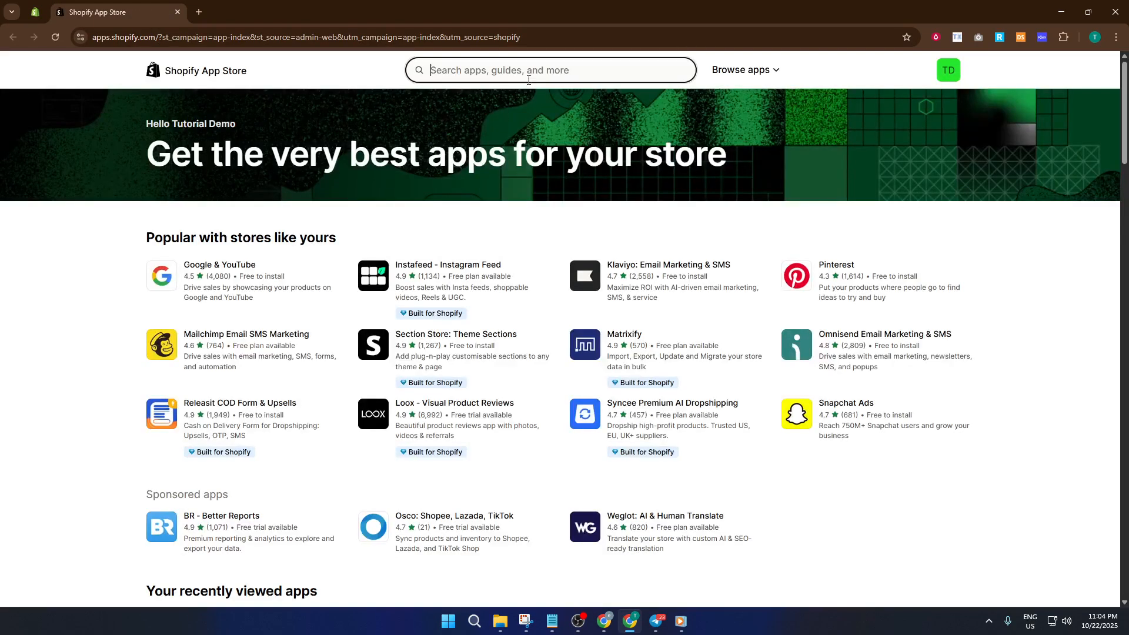
text(s)
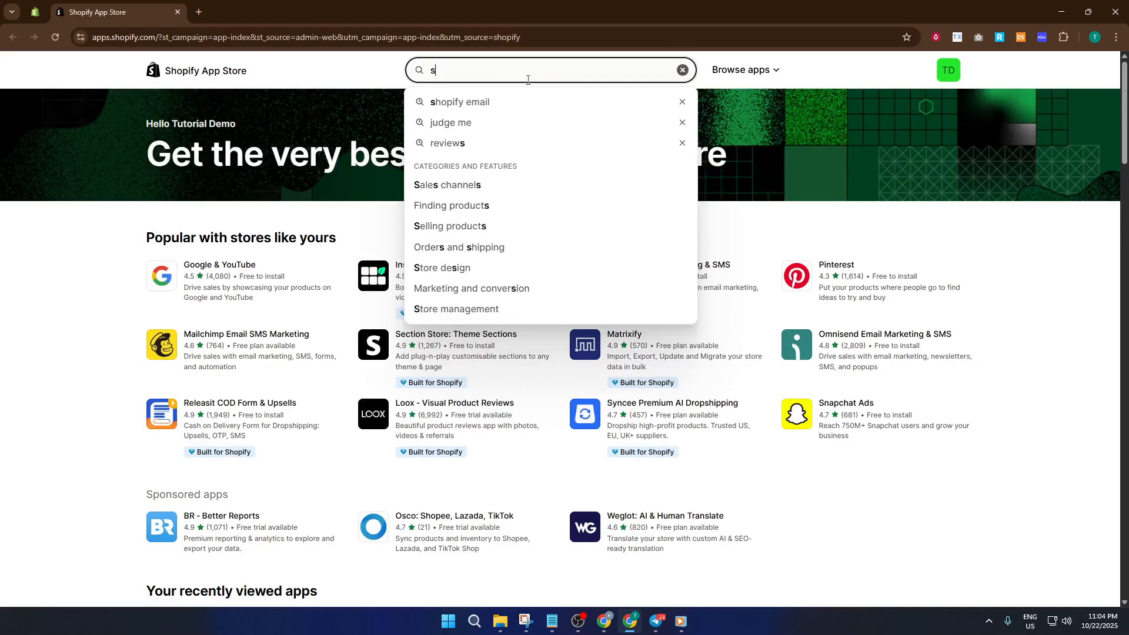
text(hopi)
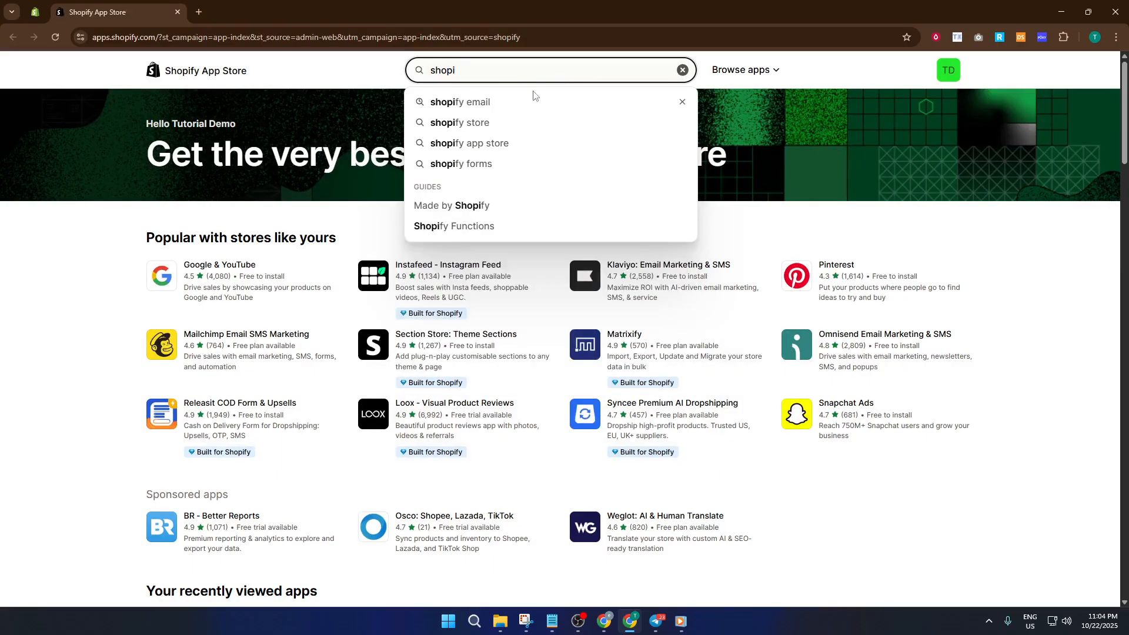
click(535, 110)
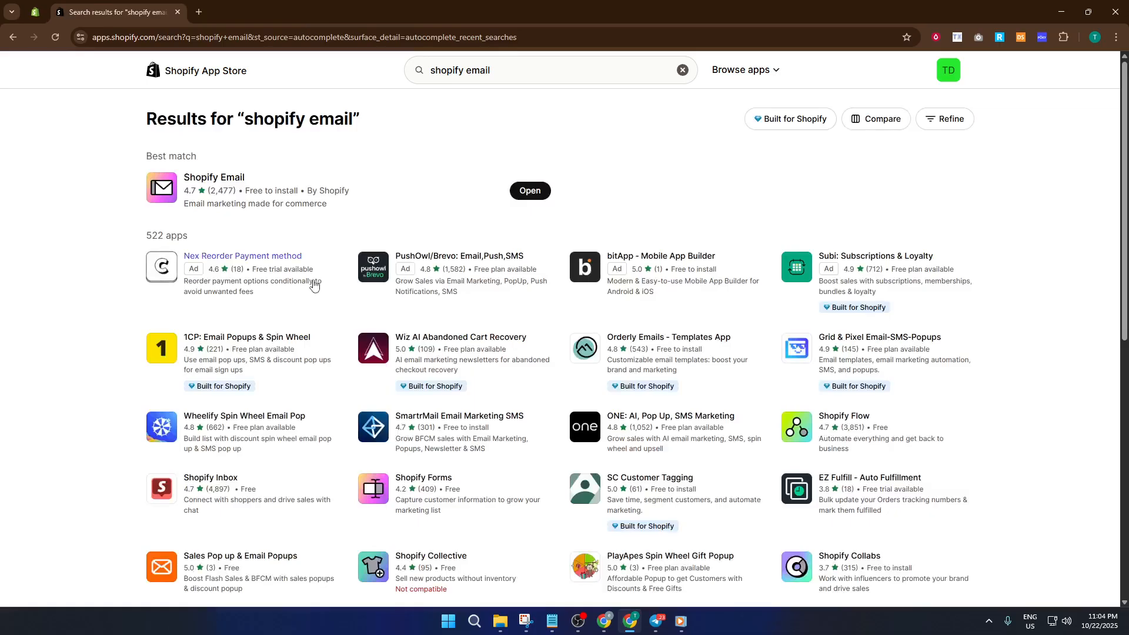
click(521, 192)
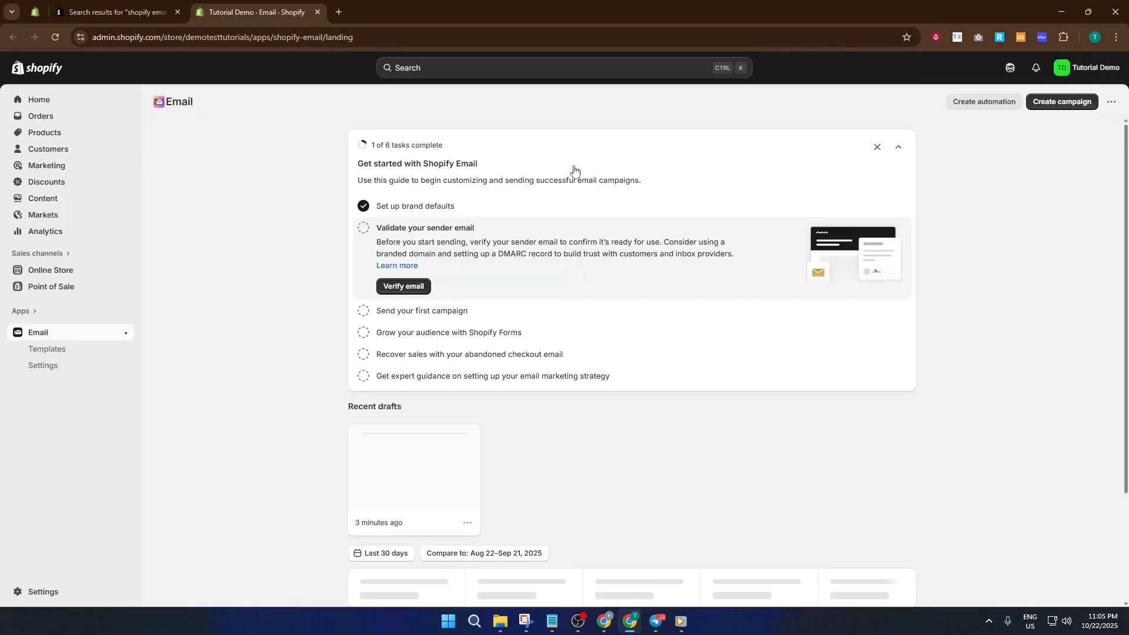
Filter the email activity to campaigns and delete the recent "Upcoming sale" draft
scroll(399, 342, down, 3)
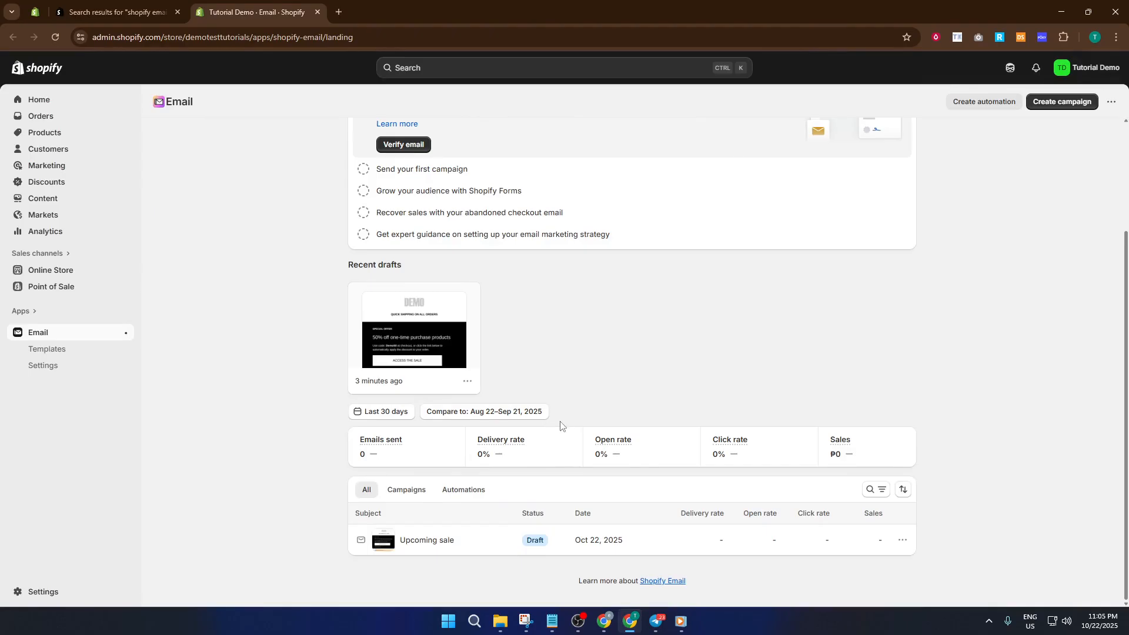
scroll(565, 356, up, 3)
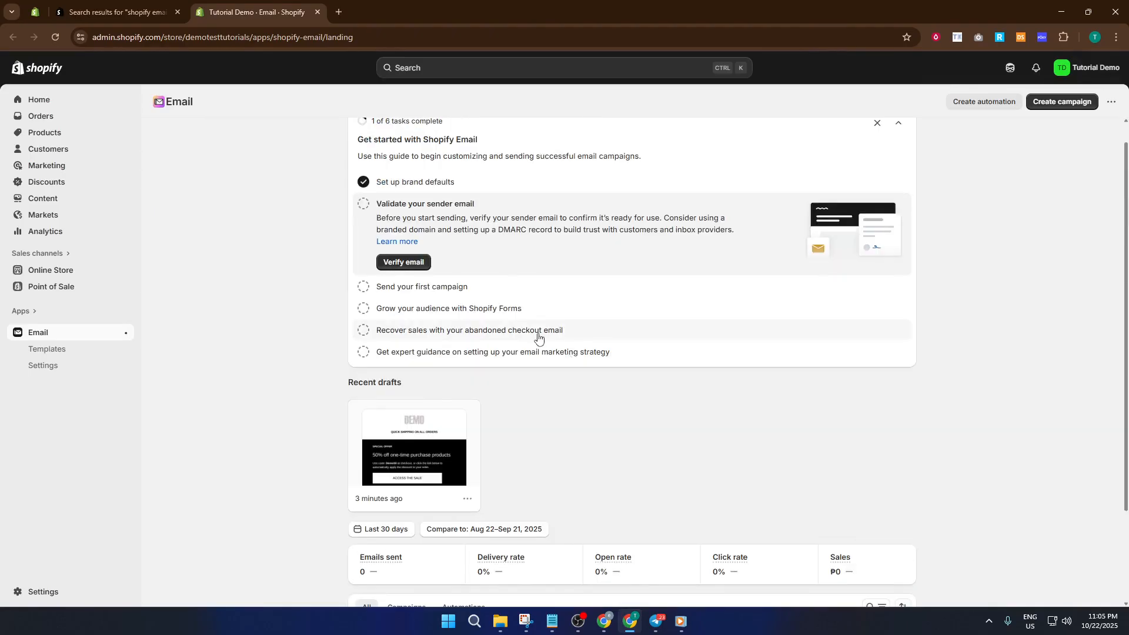
scroll(532, 344, down, 3)
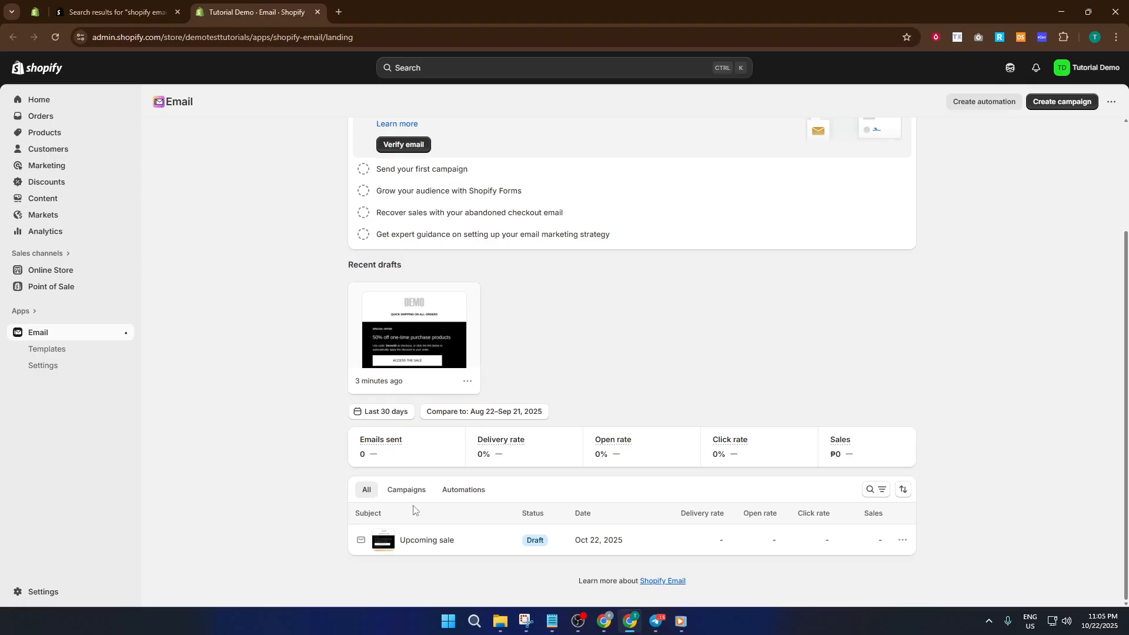
click(404, 490)
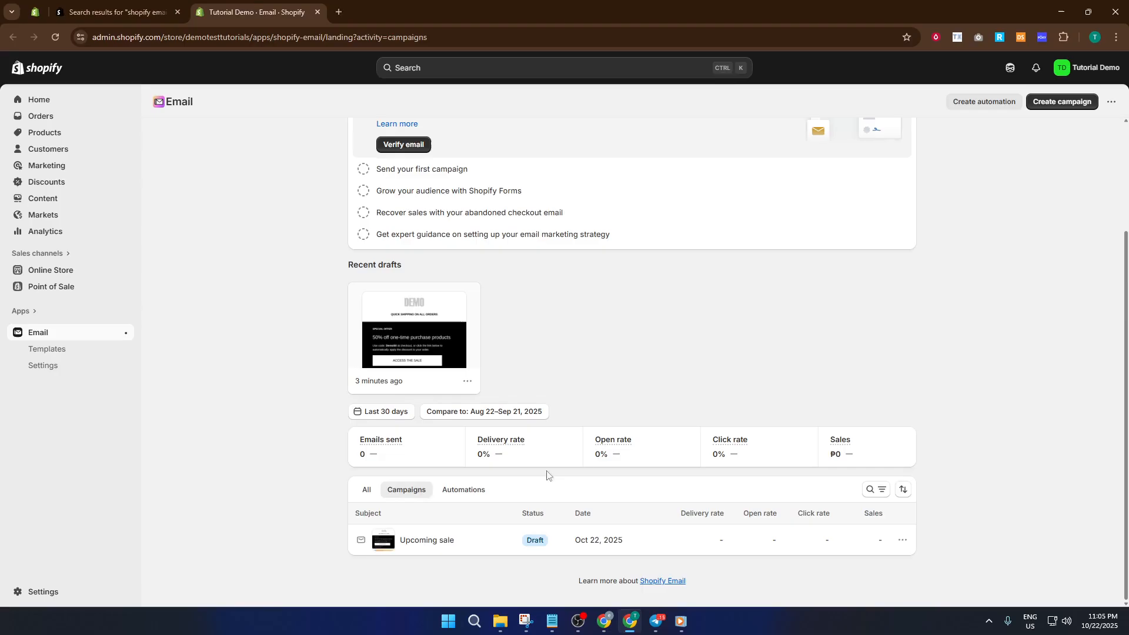
click(467, 381)
click(434, 463)
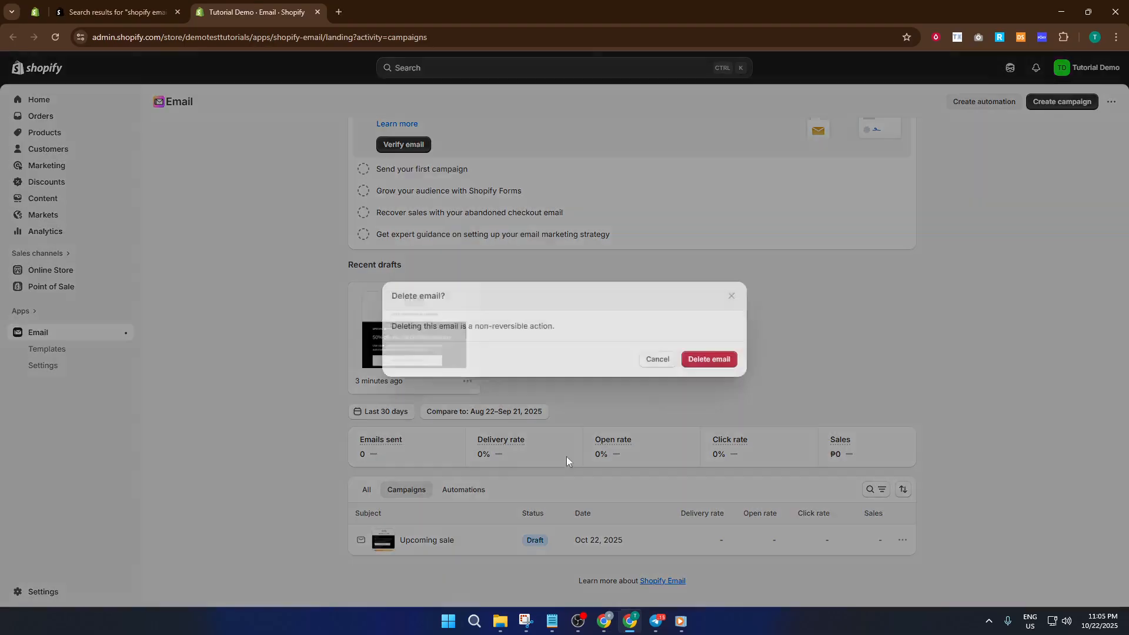
click(700, 360)
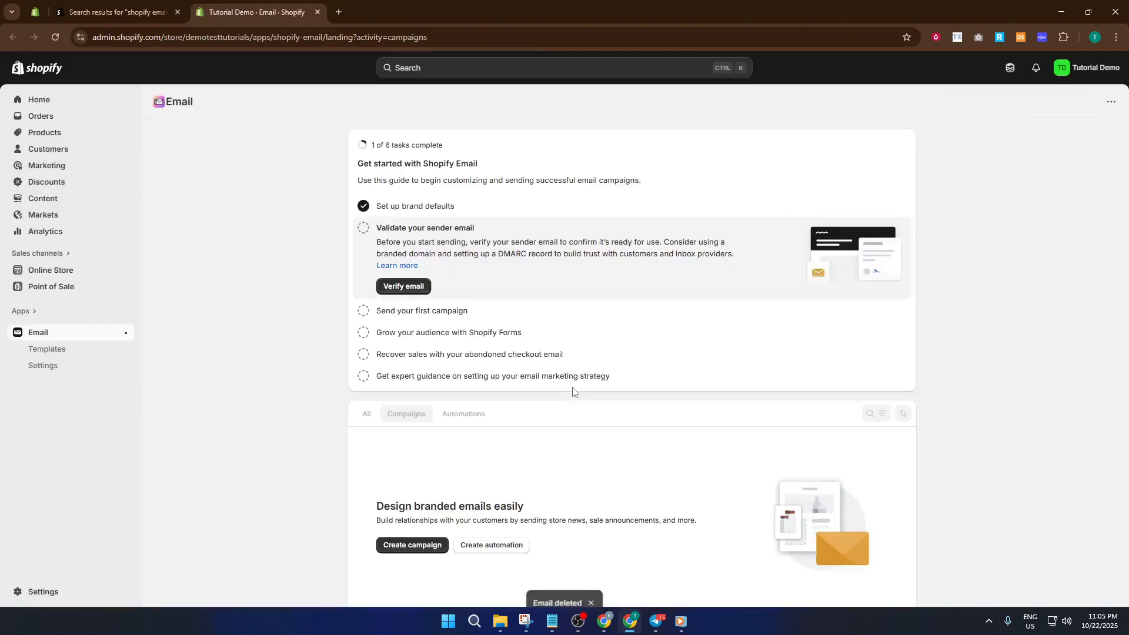
Create a new email campaign from the "Upcoming sale" template
scroll(488, 514, down, 1)
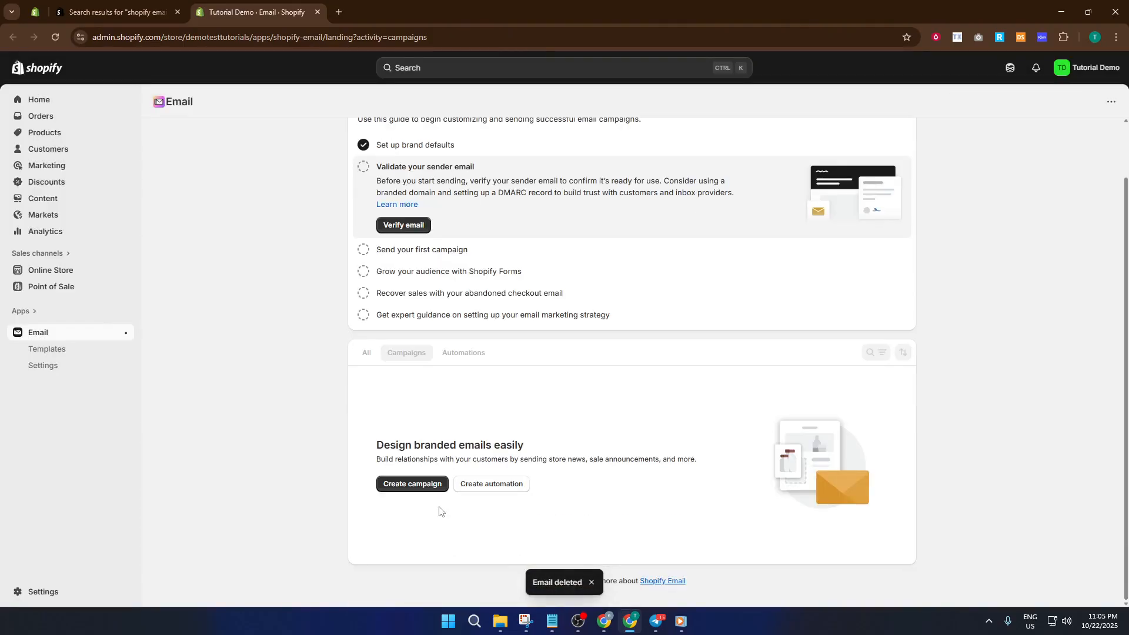
click(432, 489)
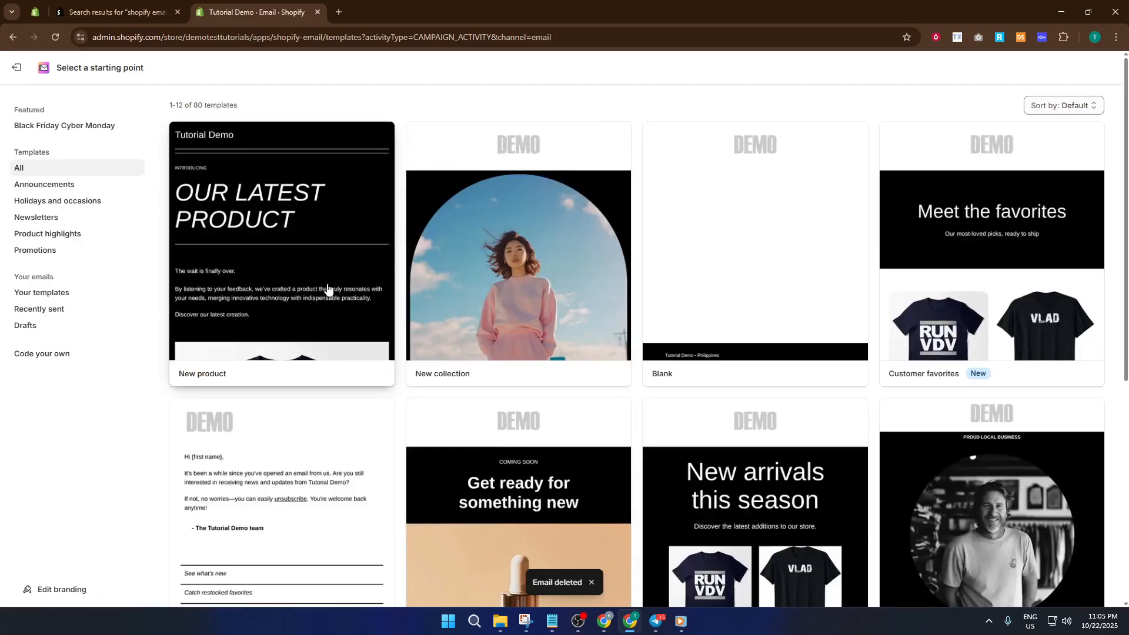
scroll(583, 294, down, 4)
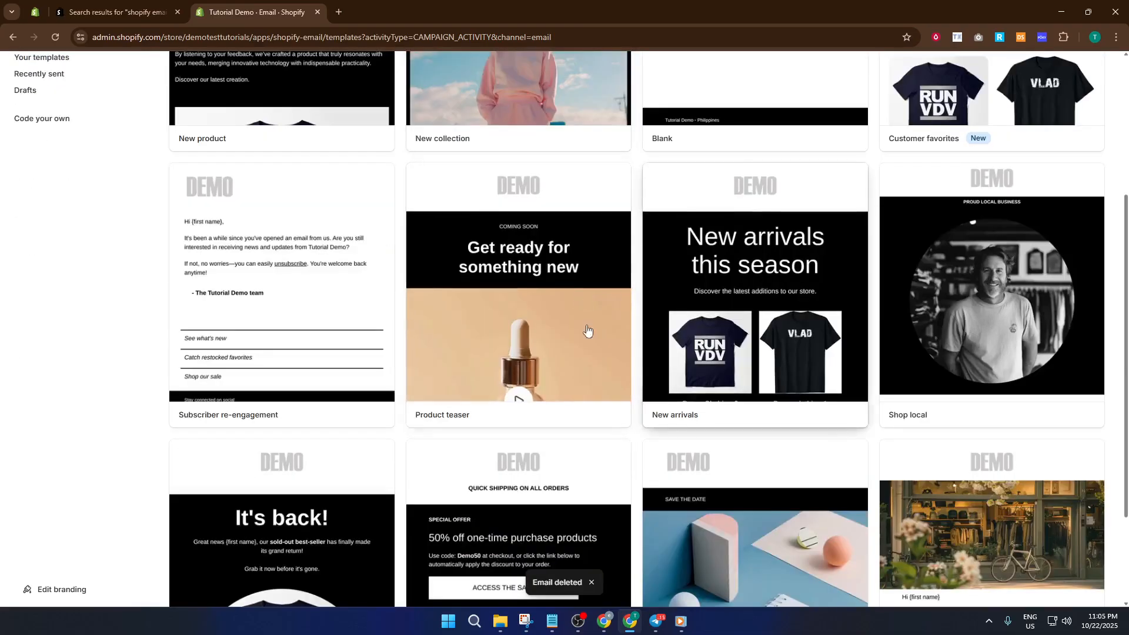
scroll(620, 364, down, 3)
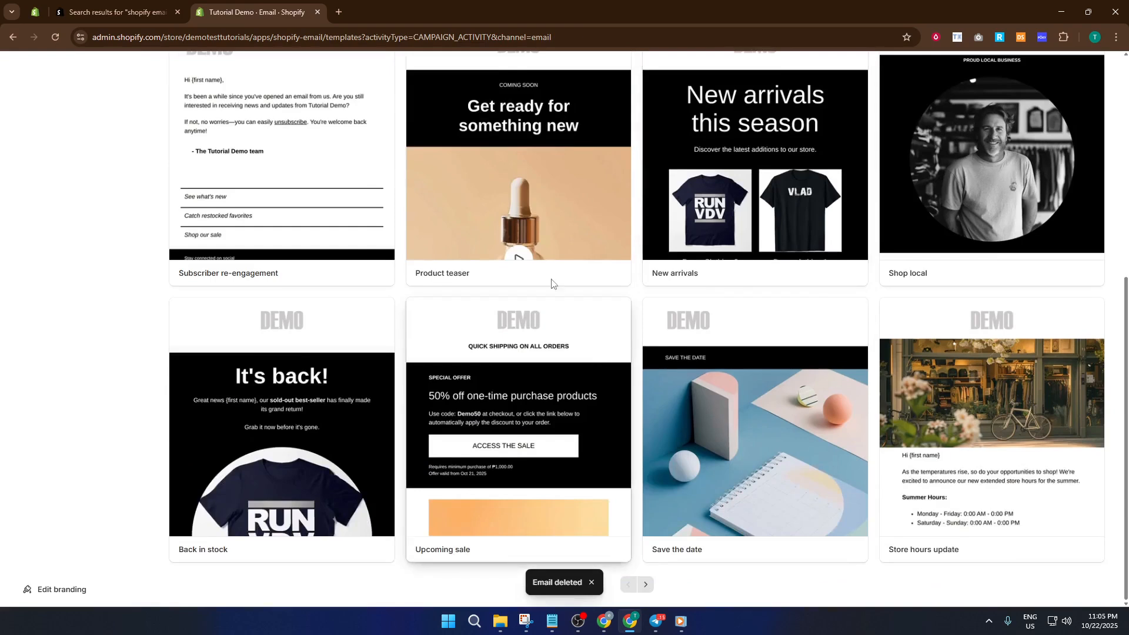
click(553, 510)
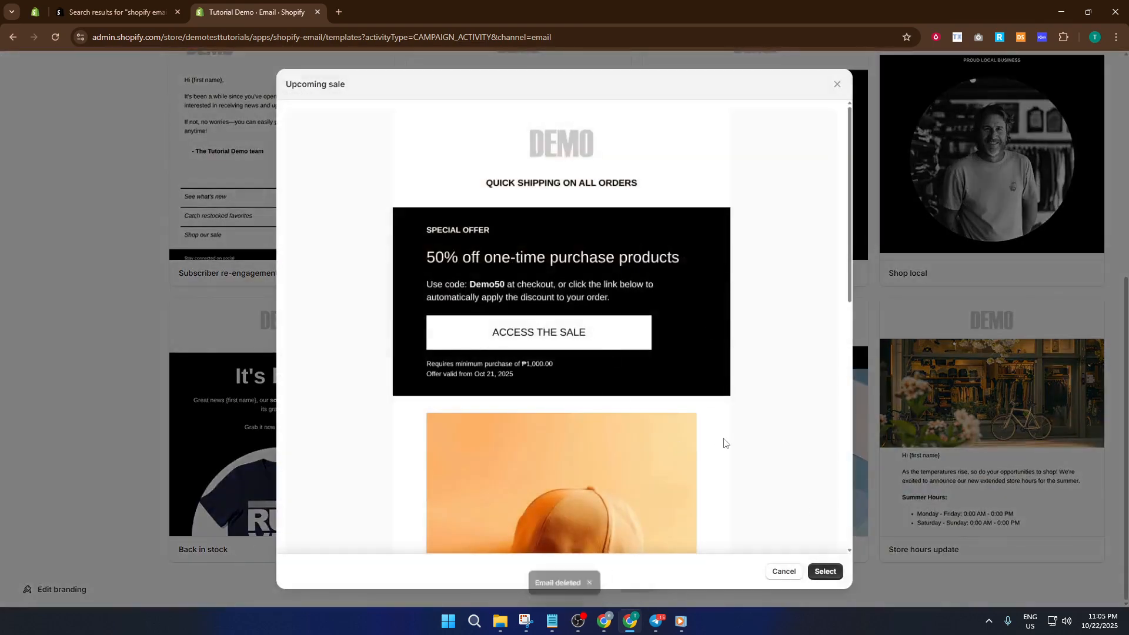
scroll(727, 442, down, 4)
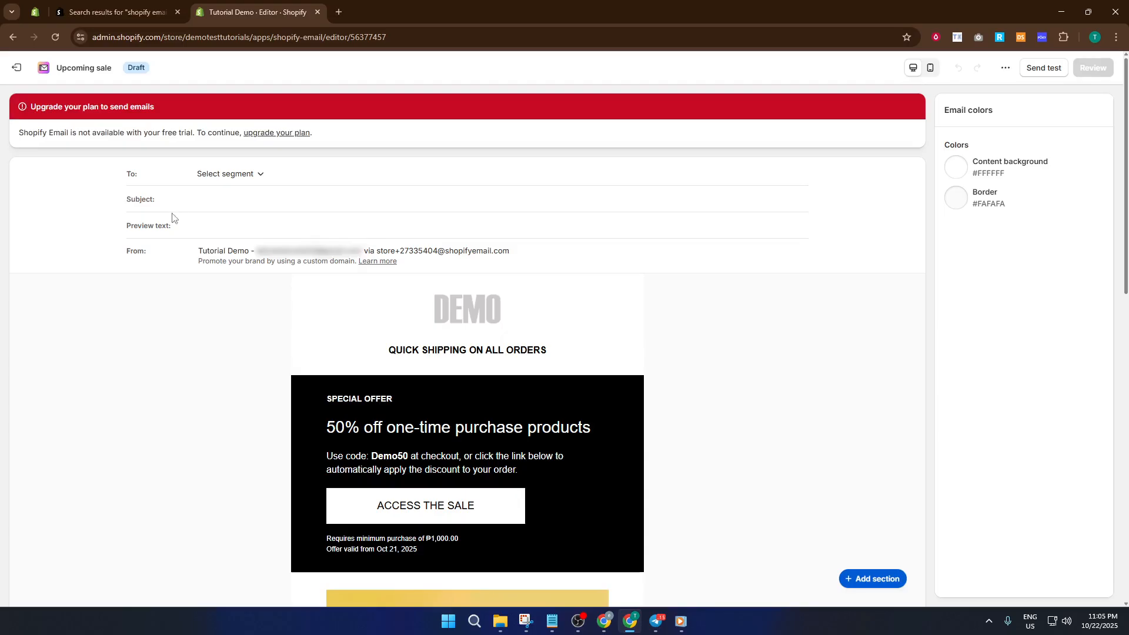
Try to choose All subscribers as the recipient segment, and enter "demo test" as the email subject
click(245, 179)
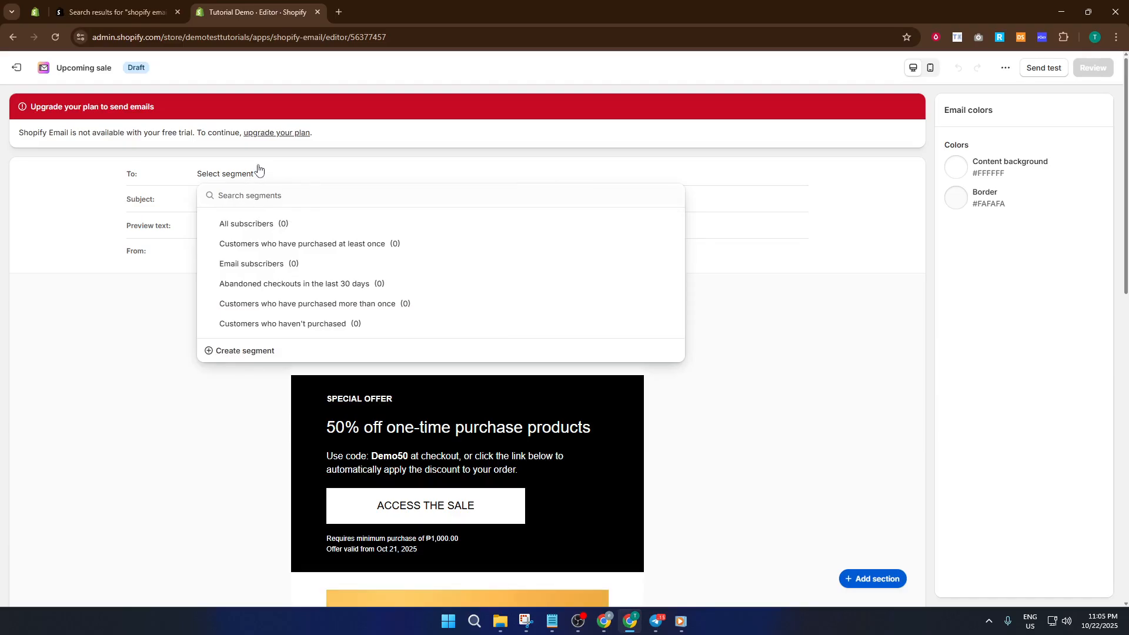
click(252, 226)
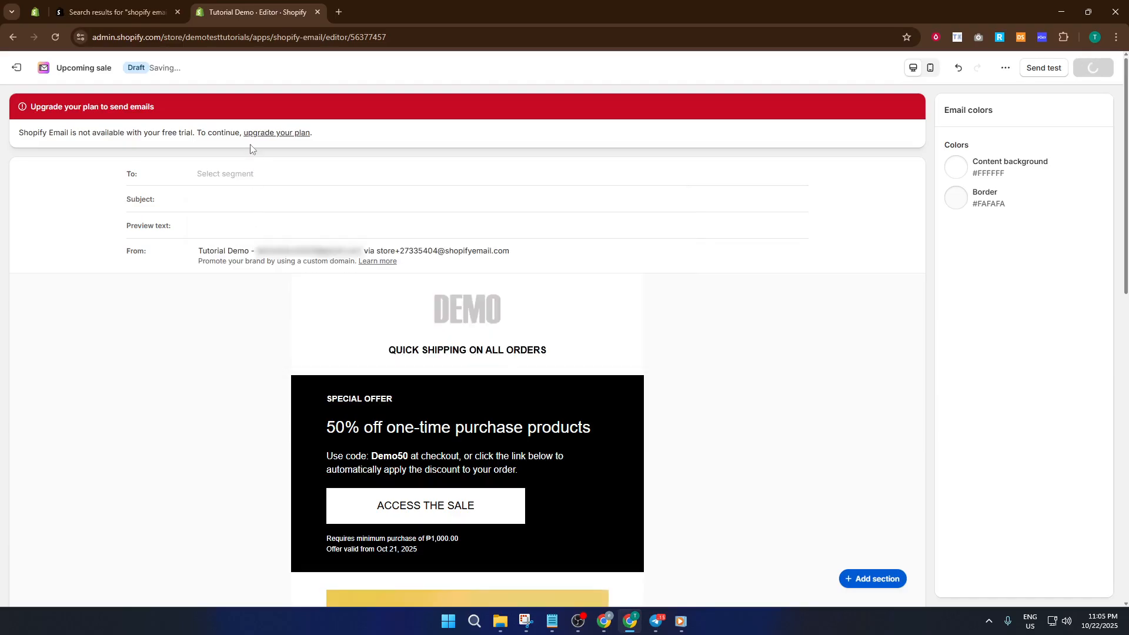
click(269, 202)
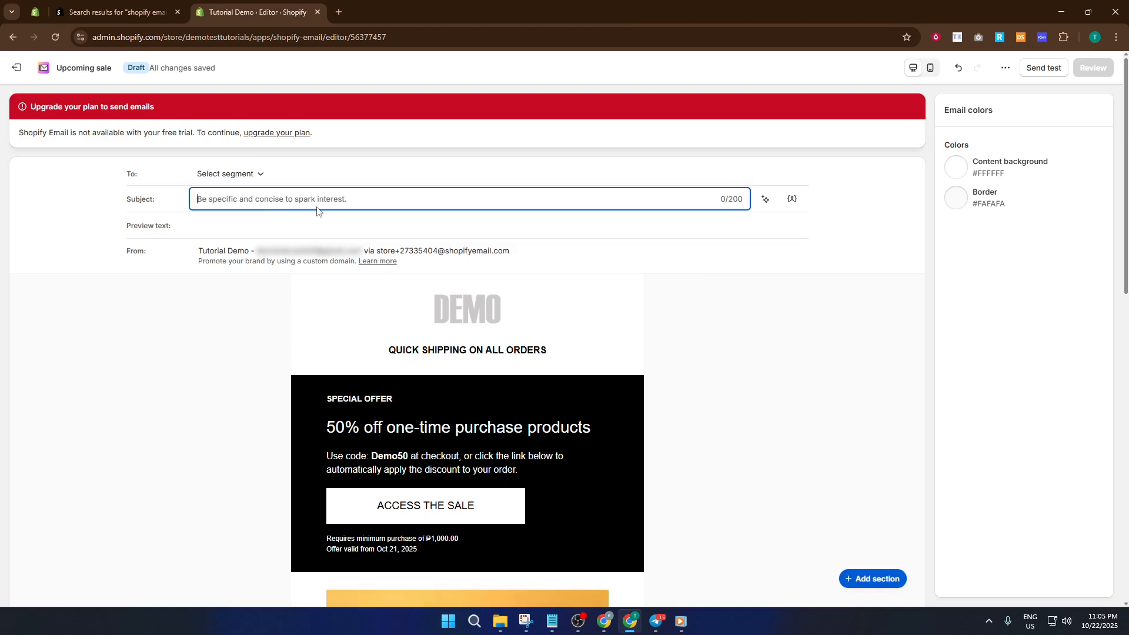
text(demo test)
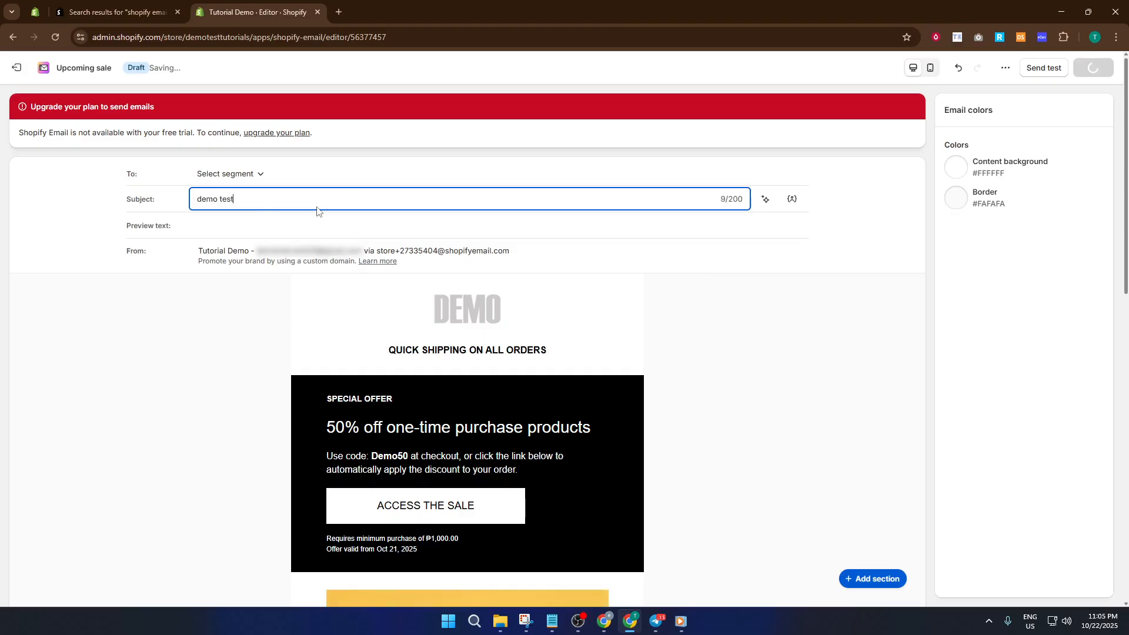
Enter "demo test" as the email's preview text
click(277, 221)
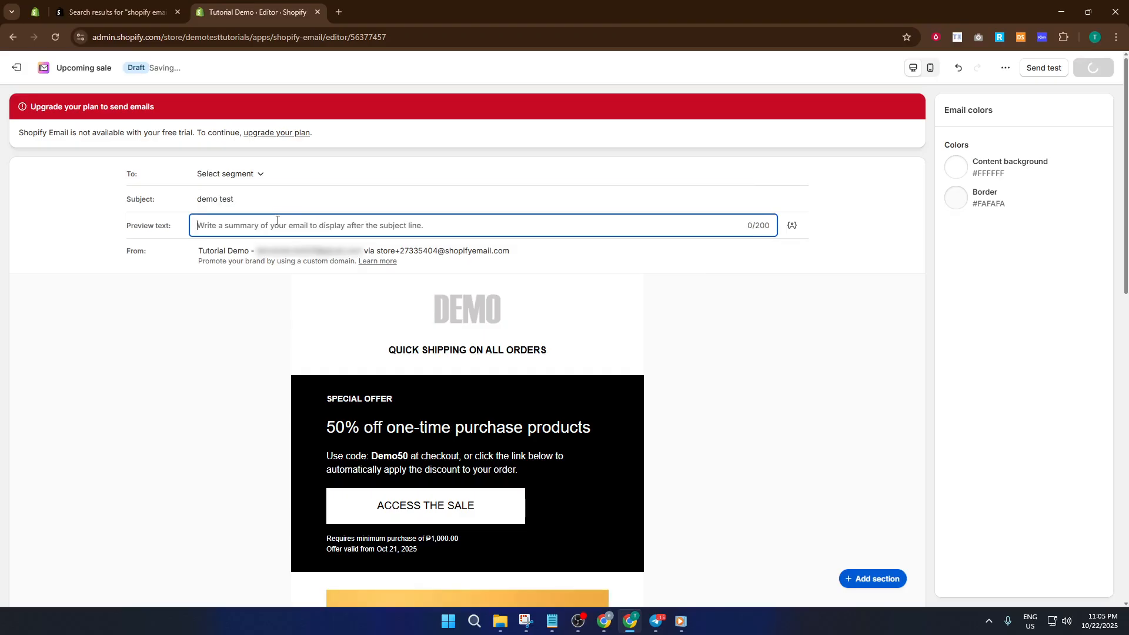
text(td)
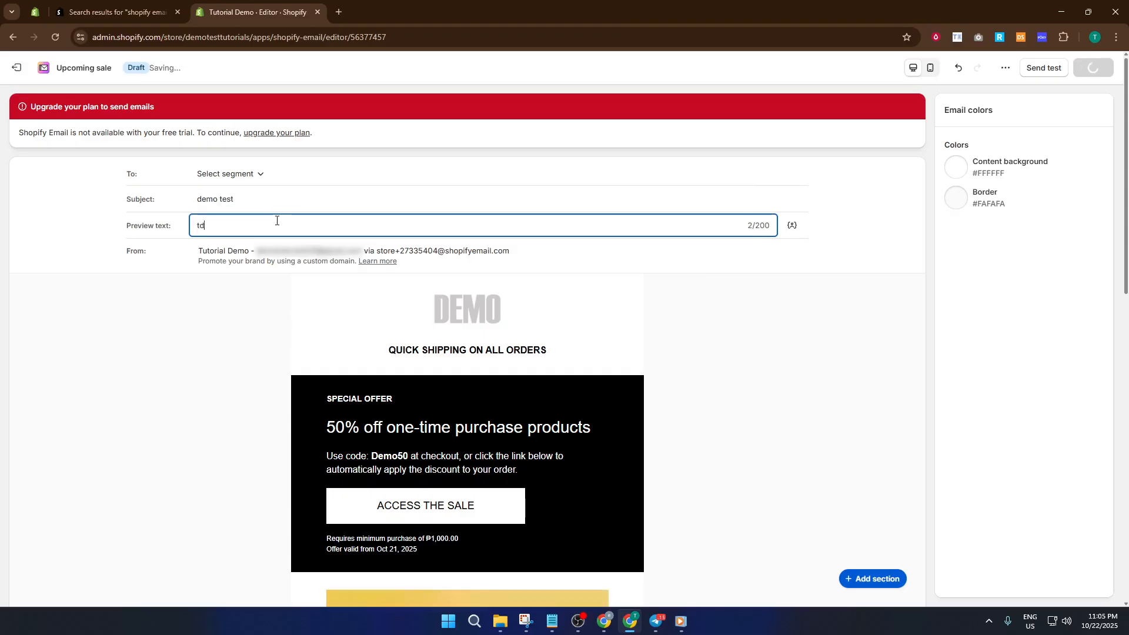
key(BackSpace)
key(BackSpace)
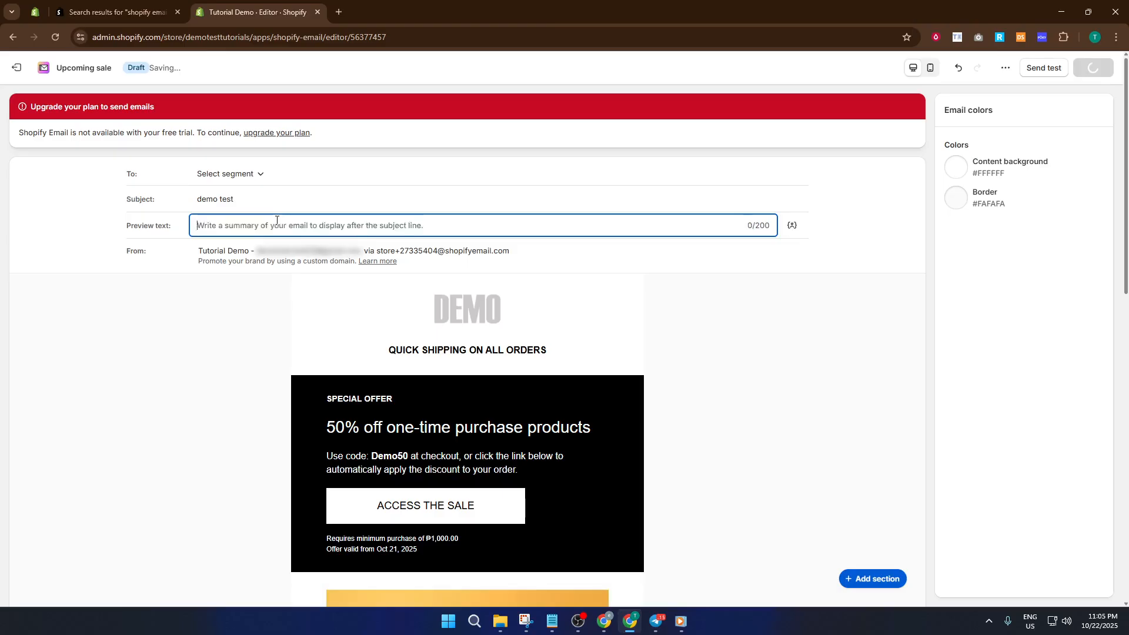
text(demo test)
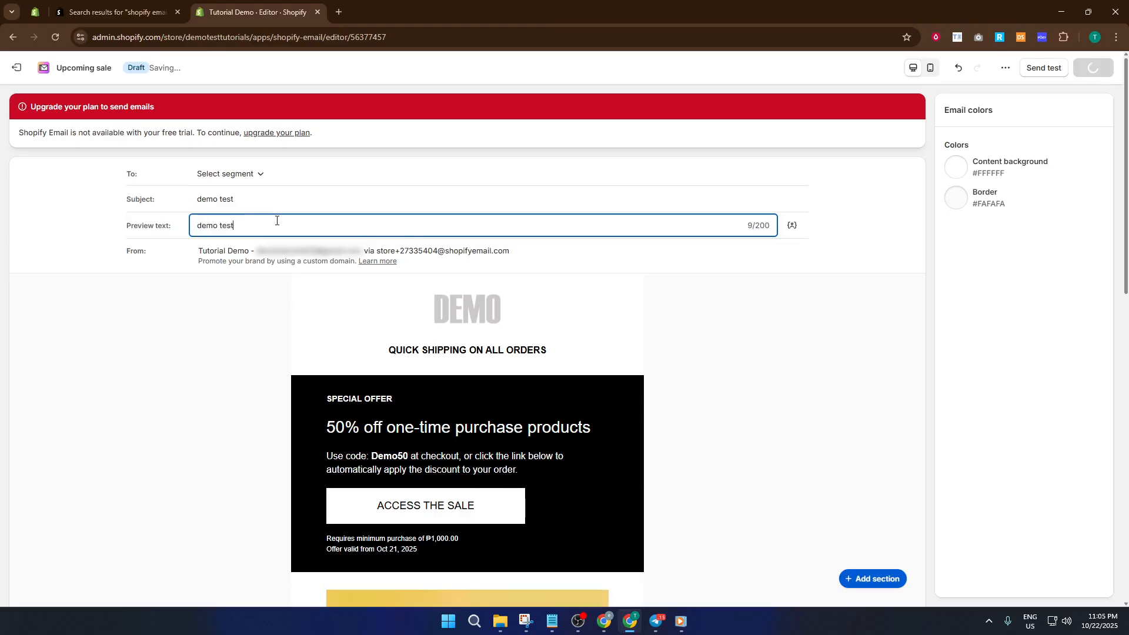
click(151, 332)
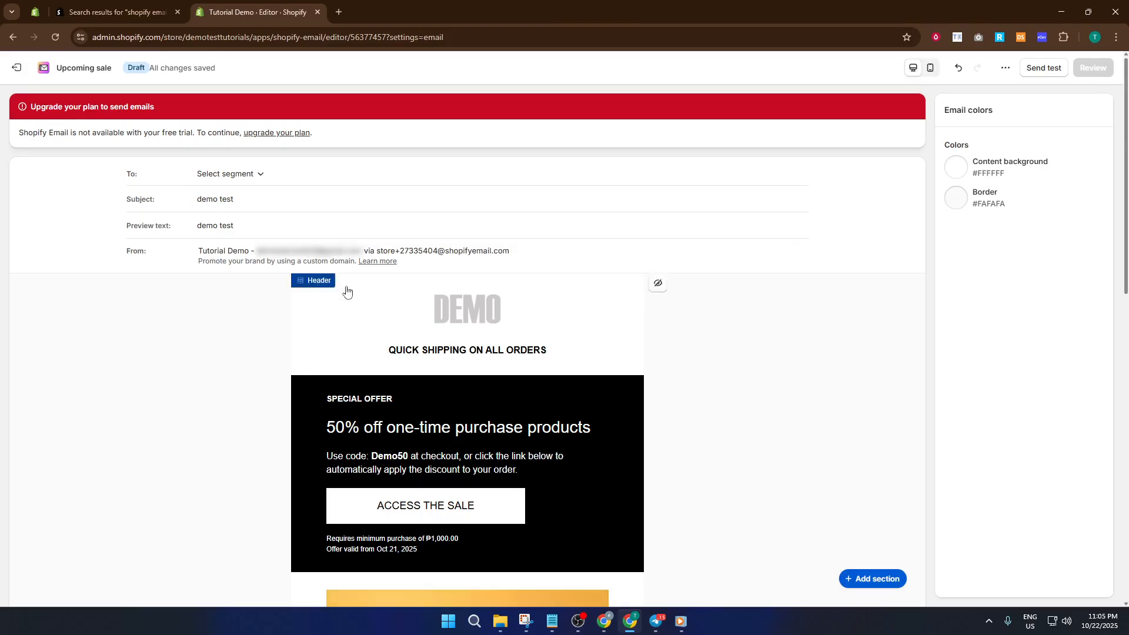
Review the email's sections from the header through the images and products to the footer
scroll(353, 299, down, 3)
scroll(414, 230, down, 15)
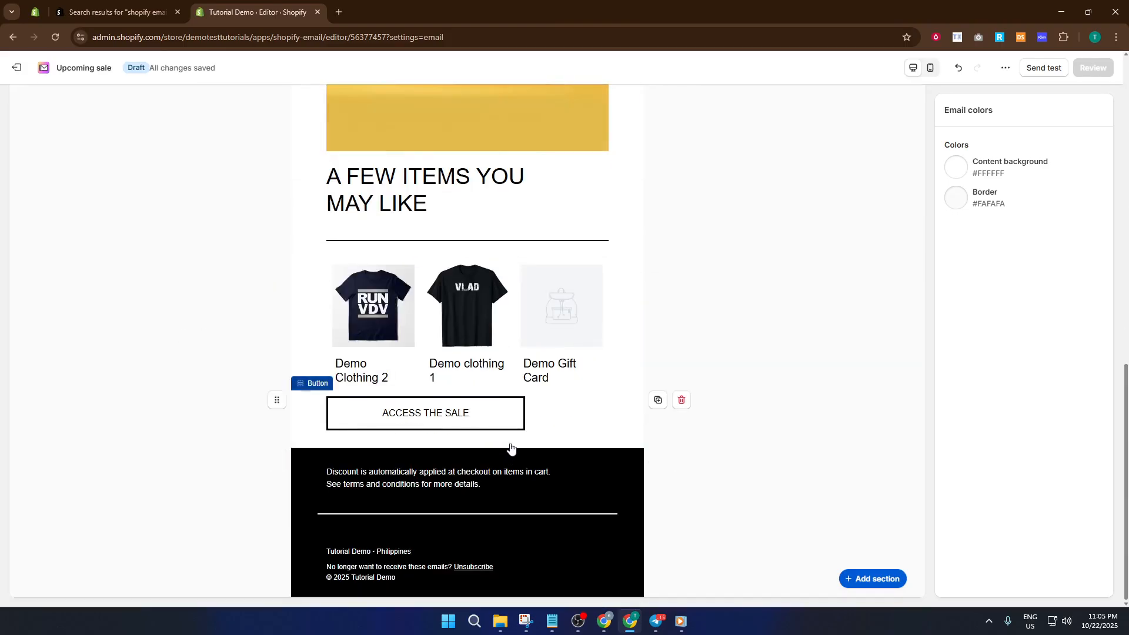
scroll(439, 297, up, 5)
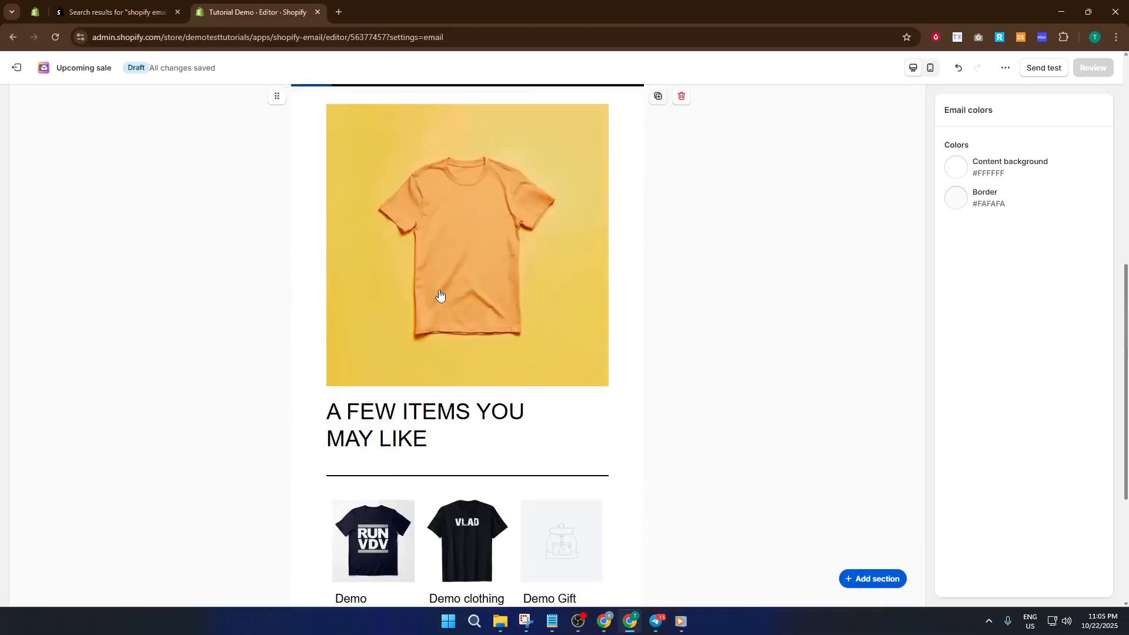
scroll(435, 297, down, 2)
scroll(435, 298, down, 1)
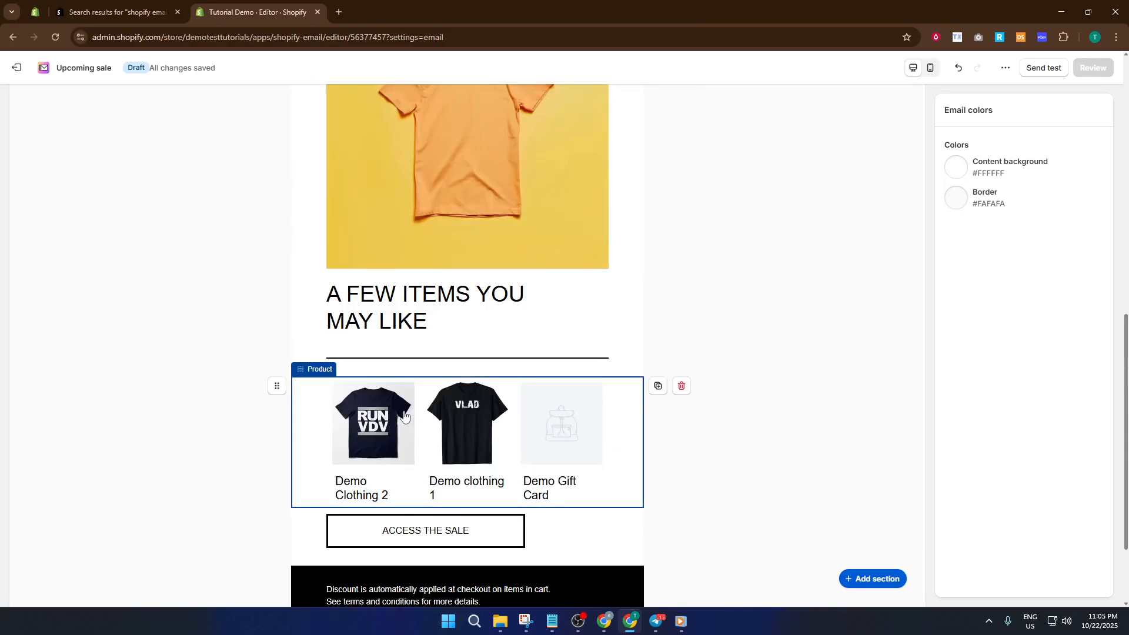
scroll(400, 413, down, 1)
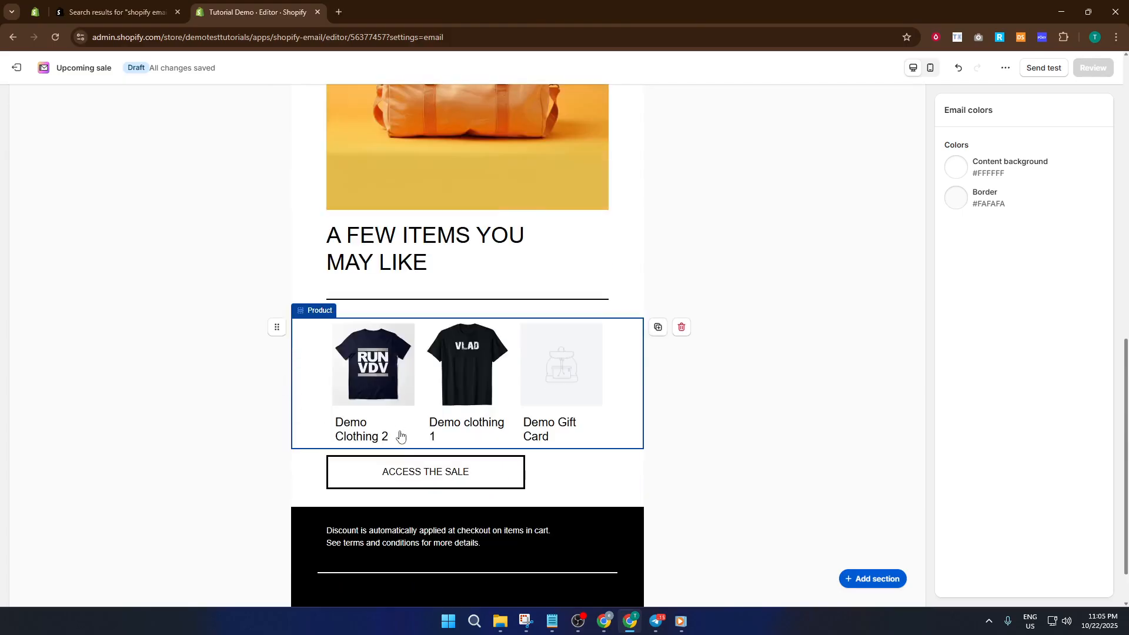
scroll(486, 492, down, 1)
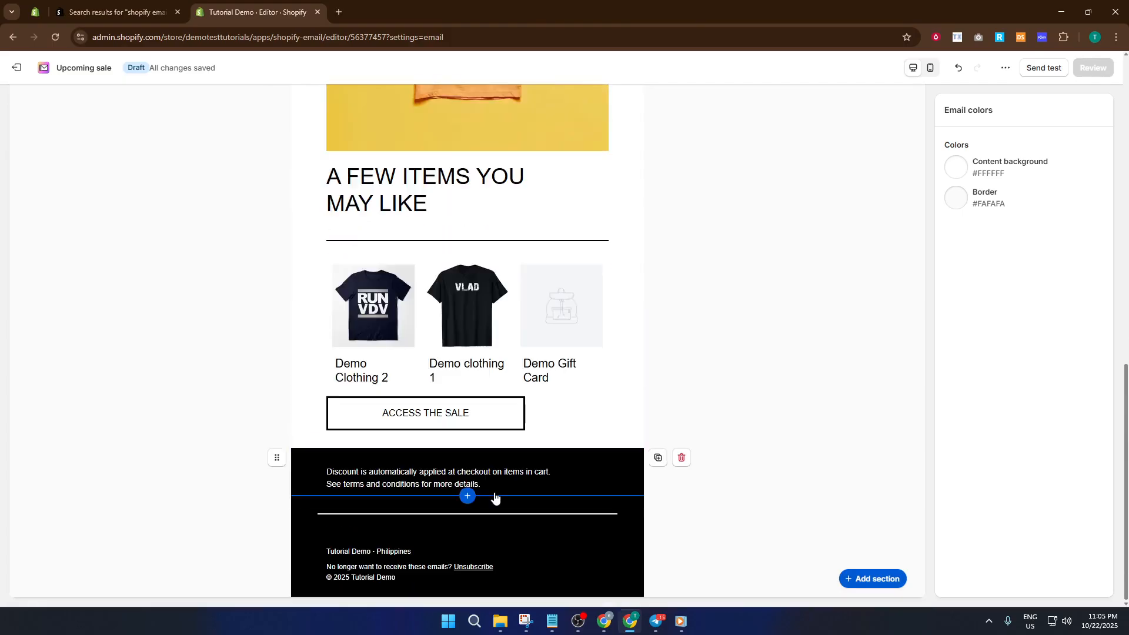
scroll(493, 494, up, 12)
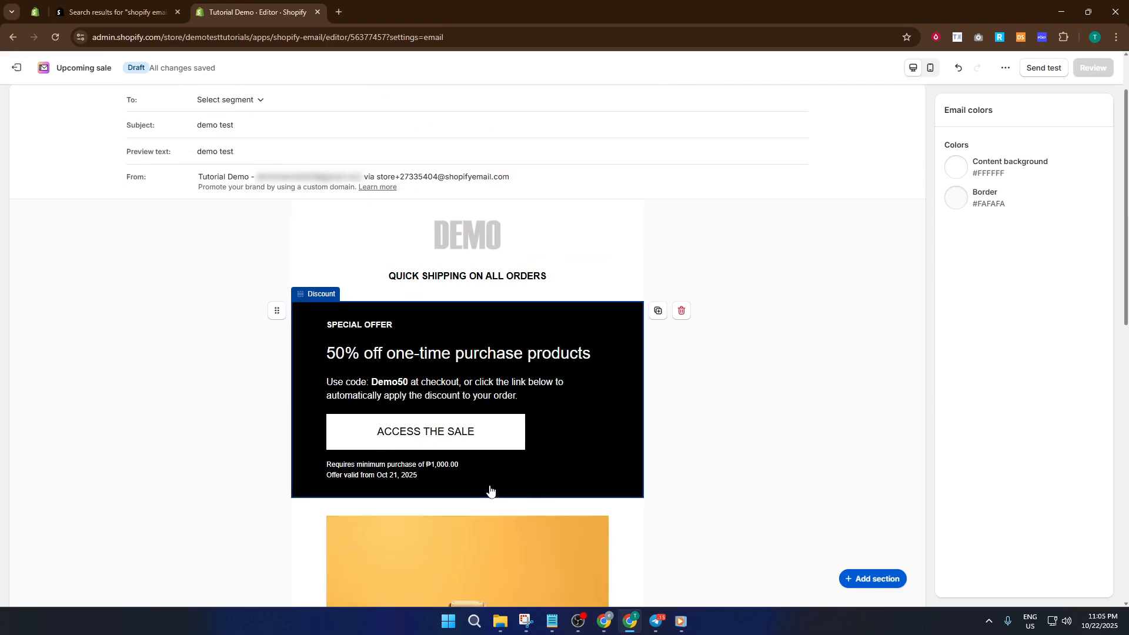
Move the "A FEW ITEMS YOU MAY LIKE" text section below the lower ACCESS THE SALE button, just above the footer text
scroll(491, 490, down, 2)
scroll(488, 482, down, 1)
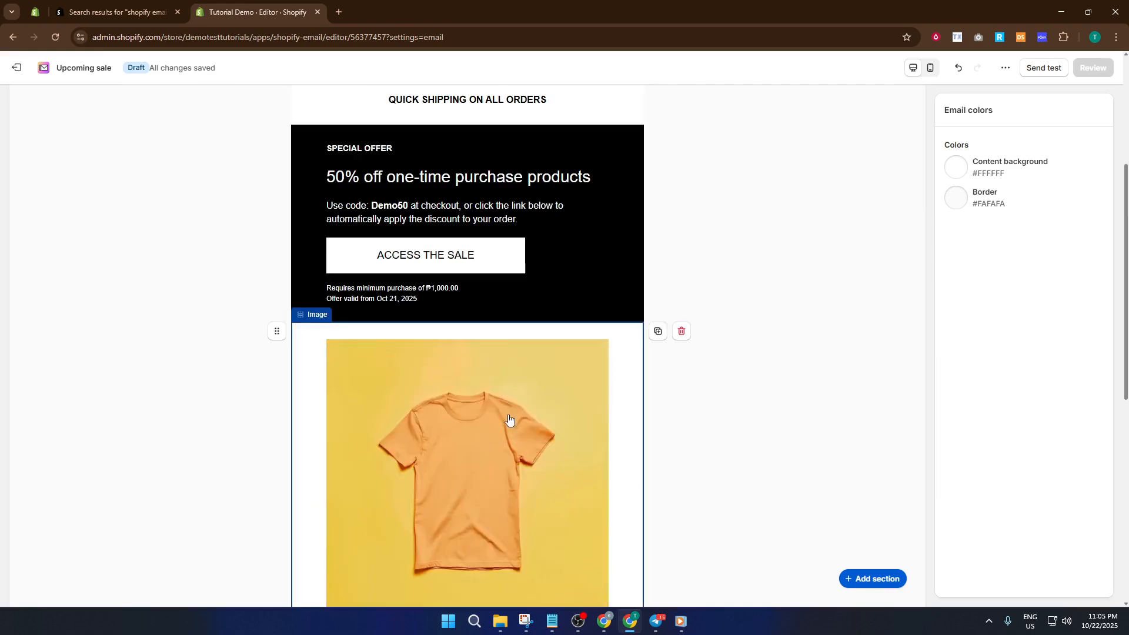
scroll(509, 420, down, 3)
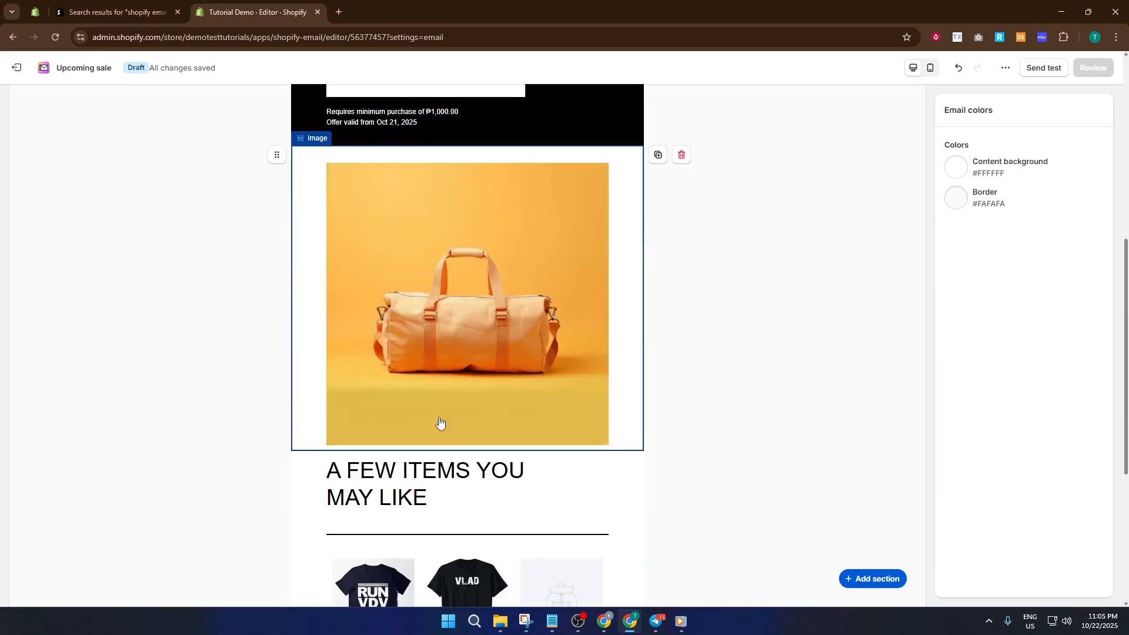
scroll(494, 416, down, 2)
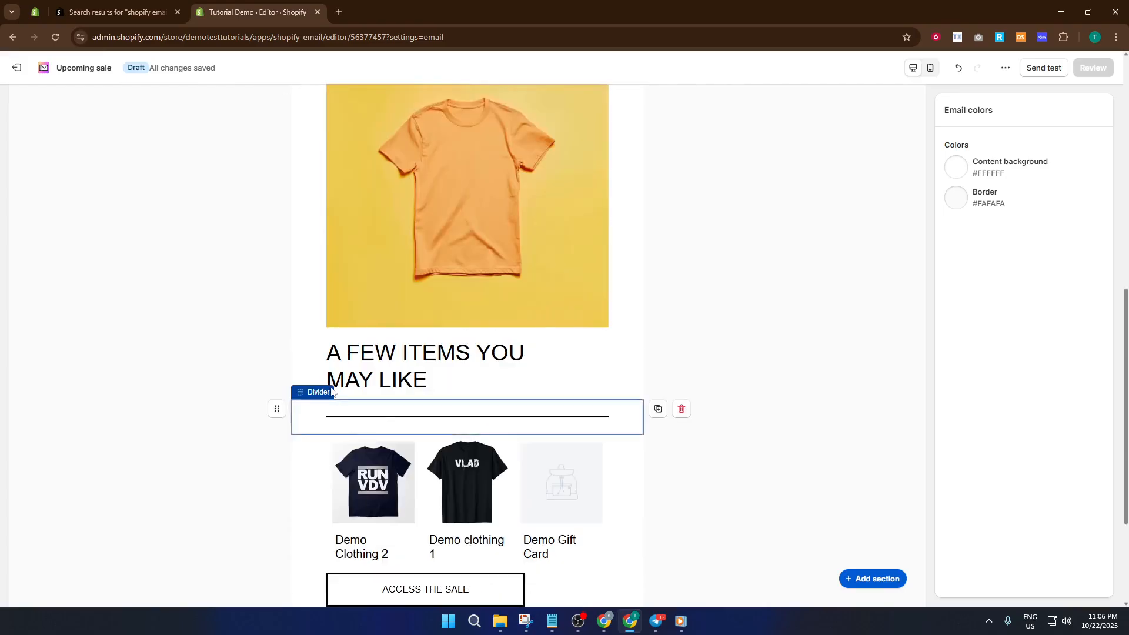
drag(279, 351, 311, 475)
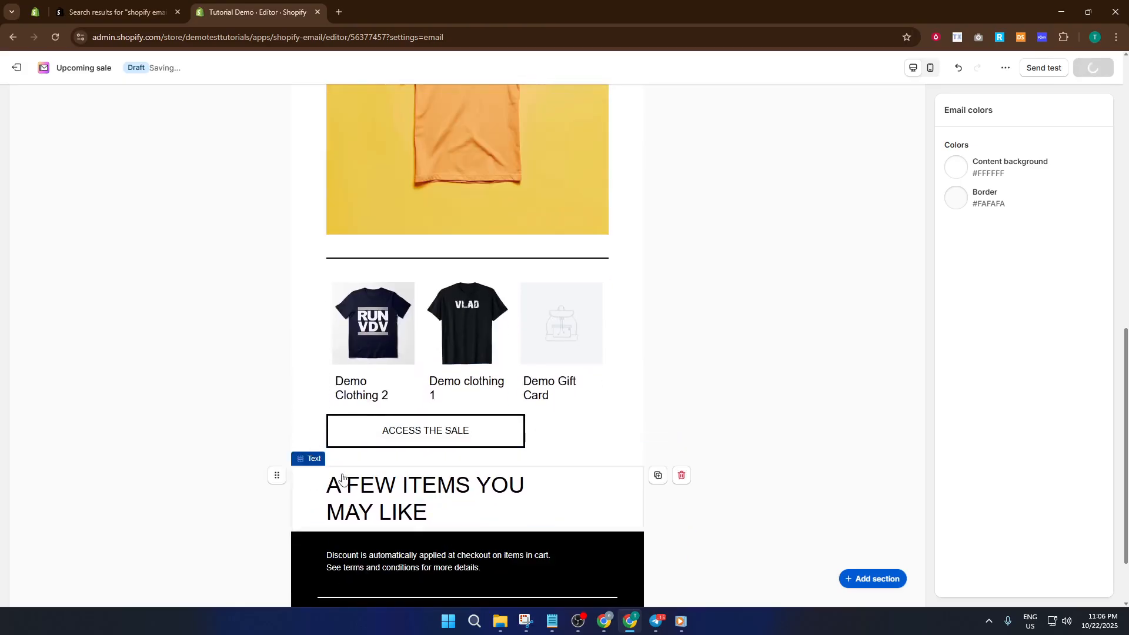